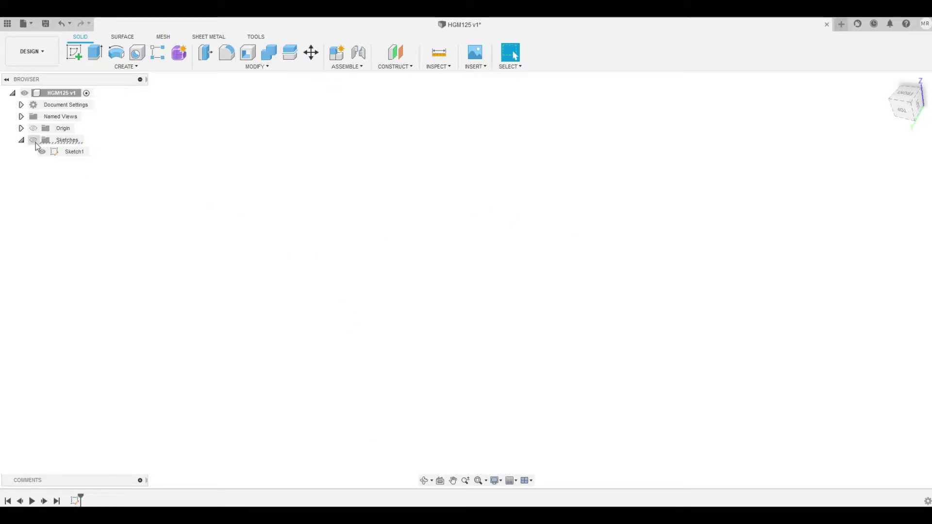
# - Show the hidden gear tooth sketch and start a new sketch on an origin plane
pyautogui.click(34, 141)
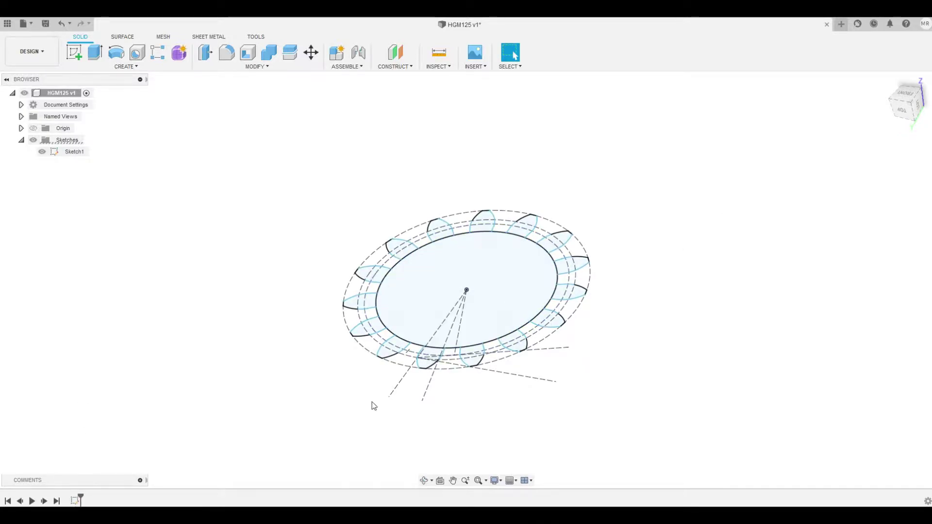
pyautogui.click(75, 49)
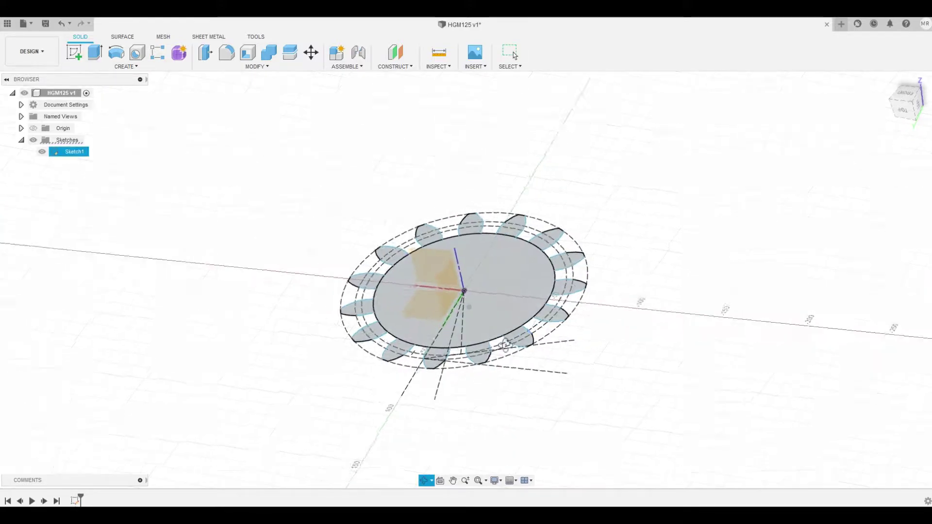
pyautogui.click(425, 276)
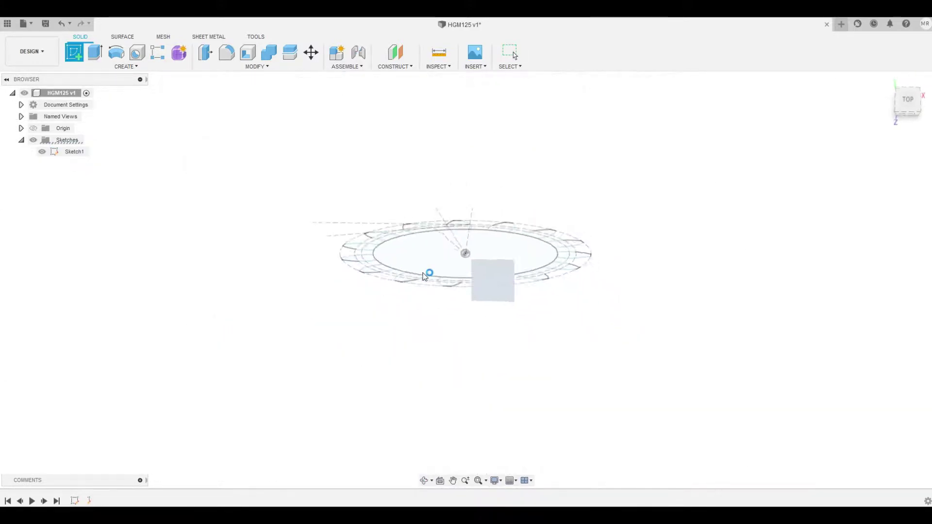
pyautogui.moveTo(908, 104)
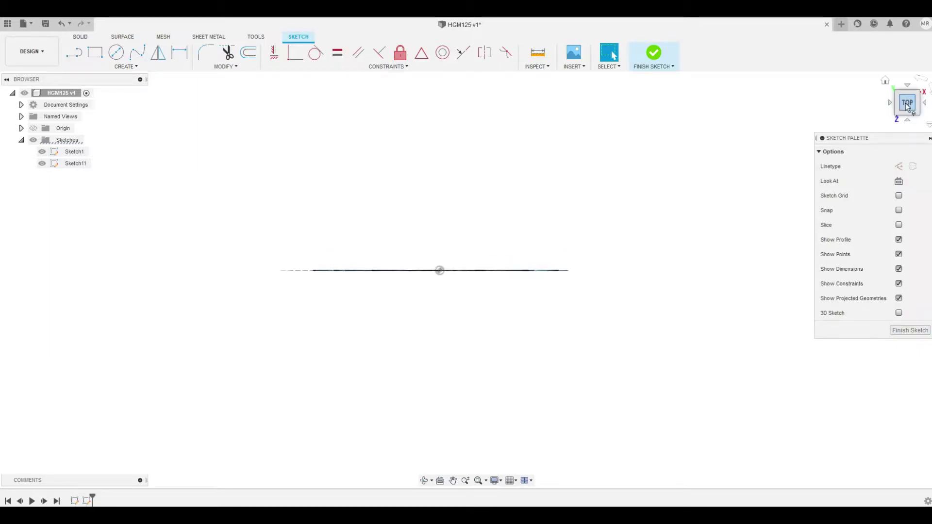
# - In Bottom view, draw a 30 mm vertical line from the gear centre and finish the sketch
pyautogui.click(907, 87)
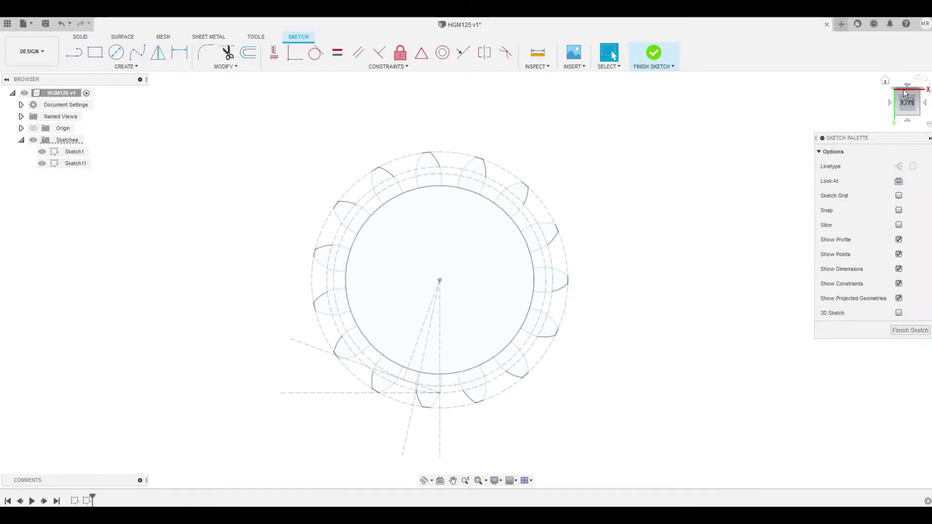
pyautogui.click(911, 119)
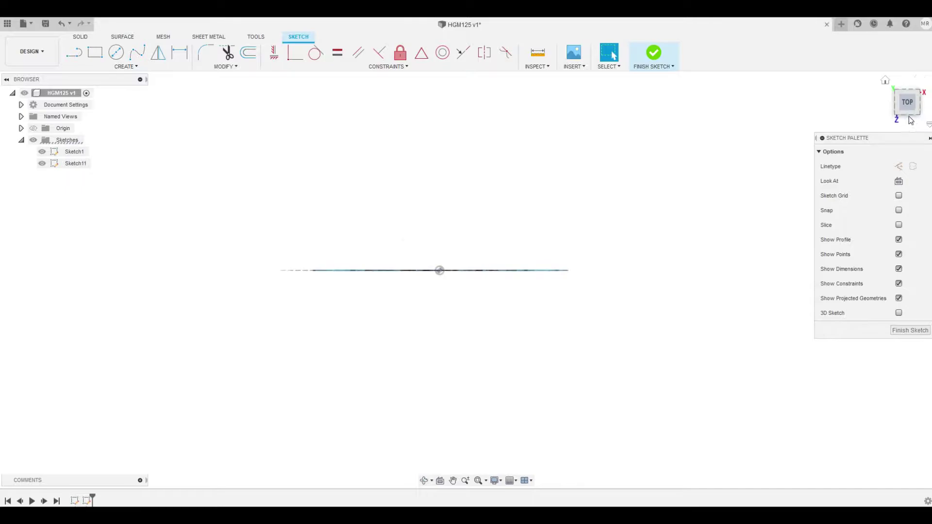
pyautogui.click(910, 119)
pyautogui.click(910, 119)
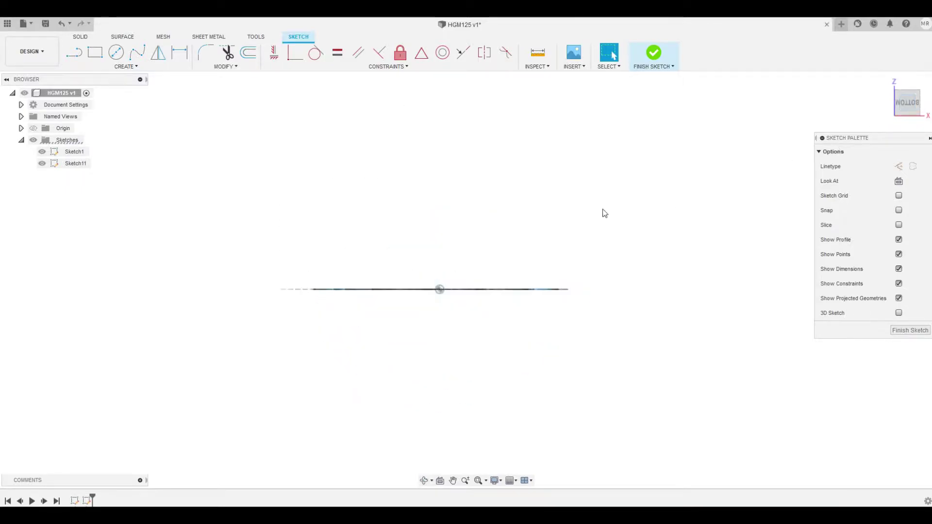
pyautogui.click(74, 54)
pyautogui.click(440, 289)
pyautogui.press('Tab')
pyautogui.press('Return')
pyautogui.press('Escape')
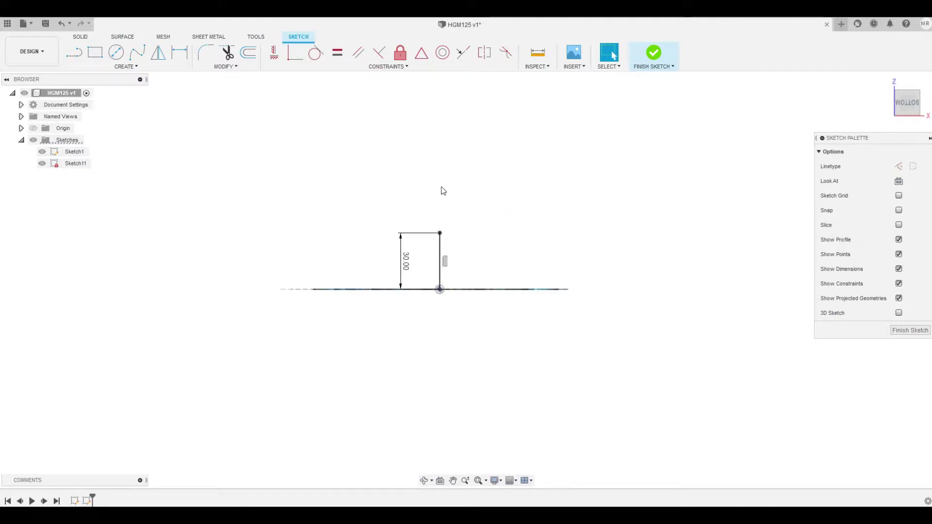
pyautogui.click(657, 56)
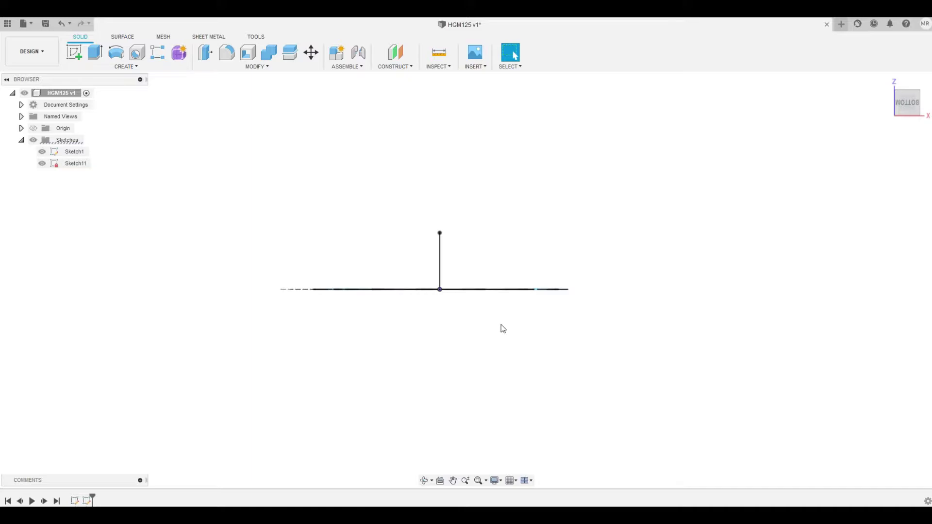
pyautogui.keyDown('shift'); pyautogui.moveTo(500, 327); pyautogui.dragTo(464, 354, button='middle'); pyautogui.keyUp('shift')
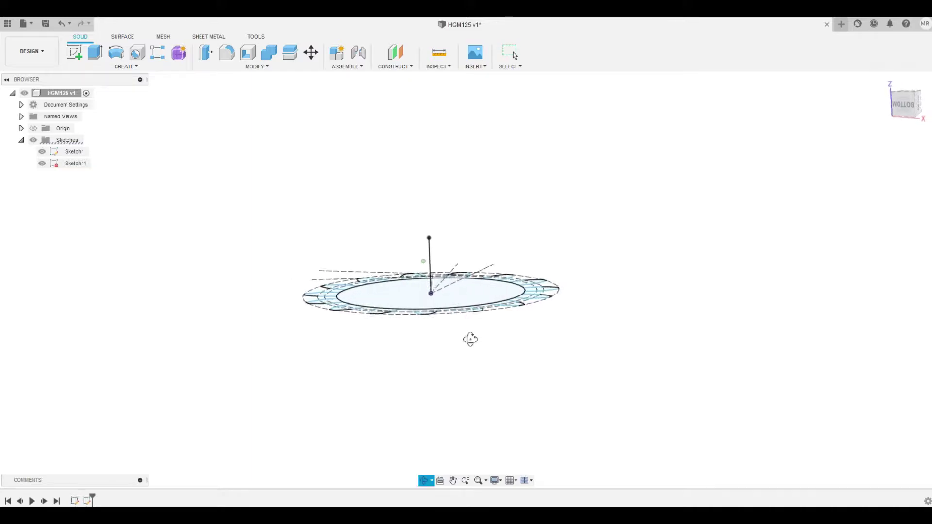
# - Start a Coil with its circle centred on the gear, entering 138 as the diameter
pyautogui.click(118, 67)
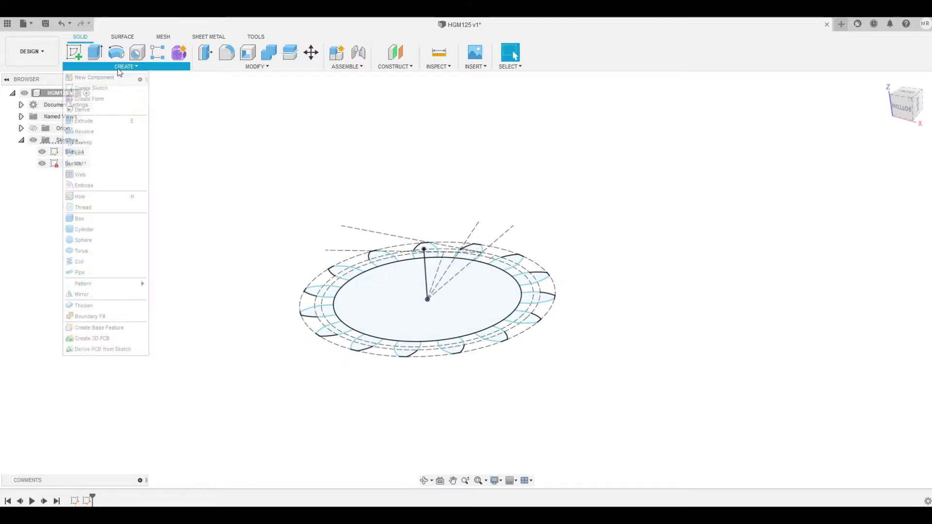
pyautogui.click(90, 265)
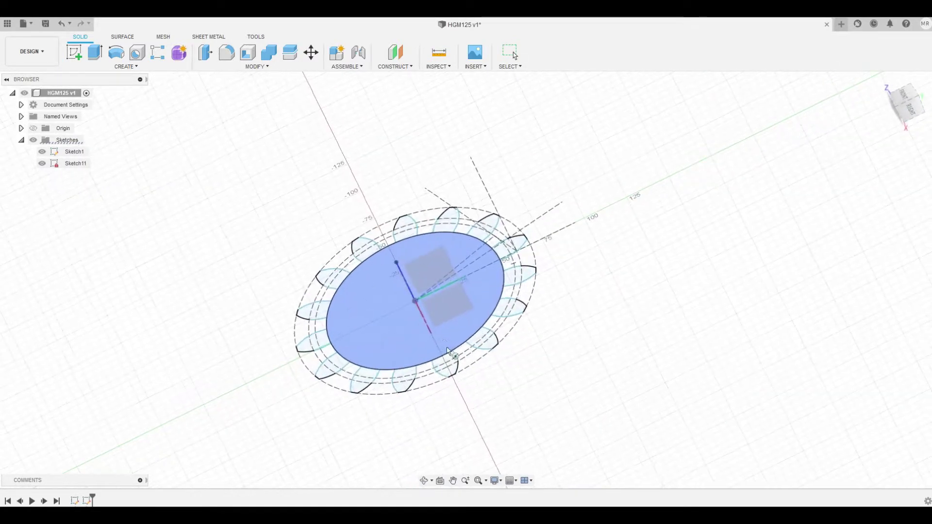
pyautogui.click(458, 302)
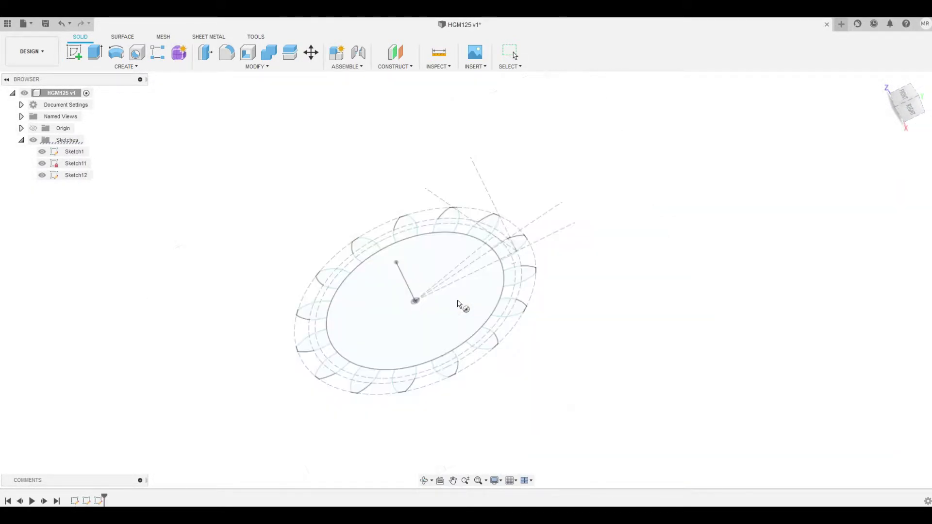
pyautogui.click(416, 301)
pyautogui.write('138')
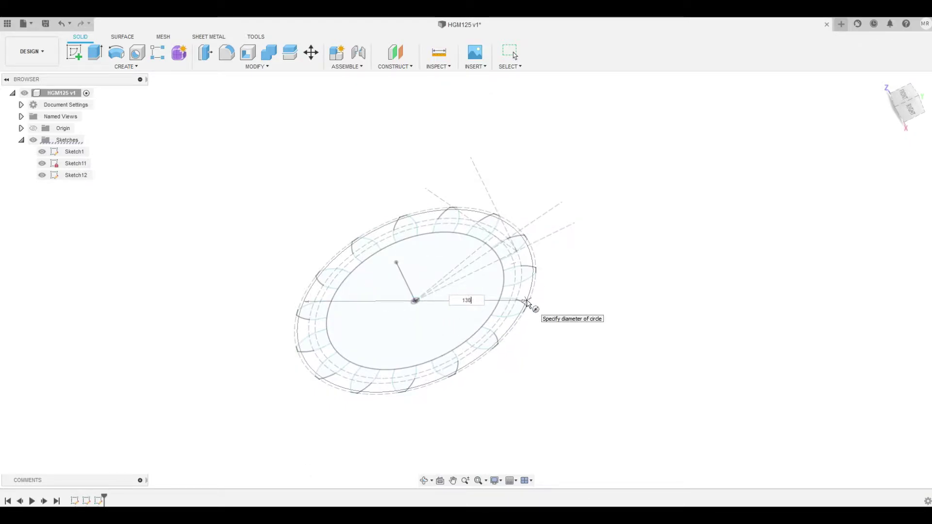
pyautogui.press('Return')
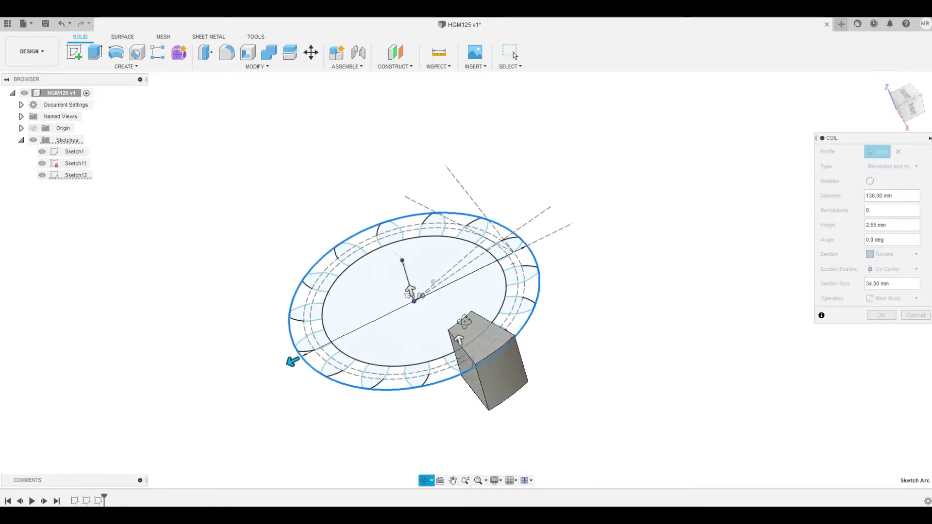
# - Keep the square coil section and set its size to 1 mm
pyautogui.keyDown('shift'); pyautogui.moveTo(465, 322); pyautogui.dragTo(505, 309, button='middle'); pyautogui.keyUp('shift')
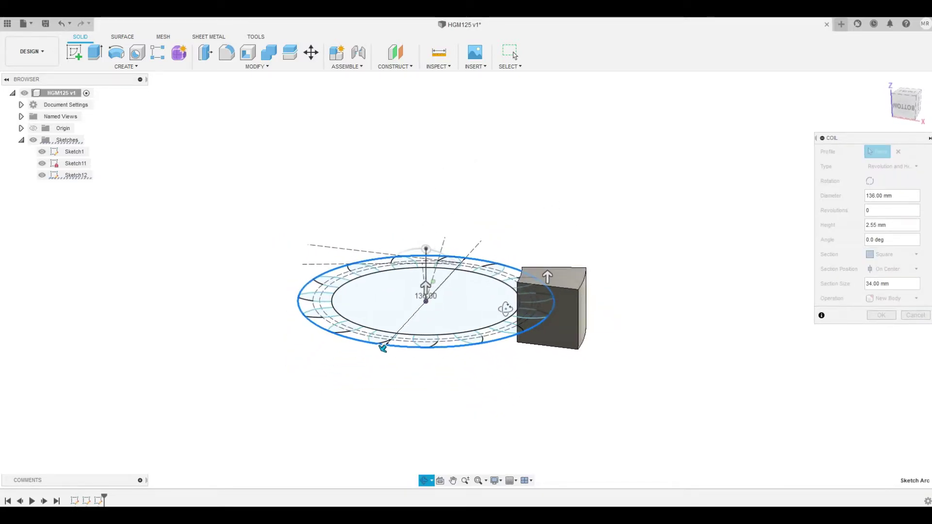
pyautogui.click(904, 255)
pyautogui.click(890, 281)
pyautogui.moveTo(891, 284); pyautogui.dragTo(852, 287)
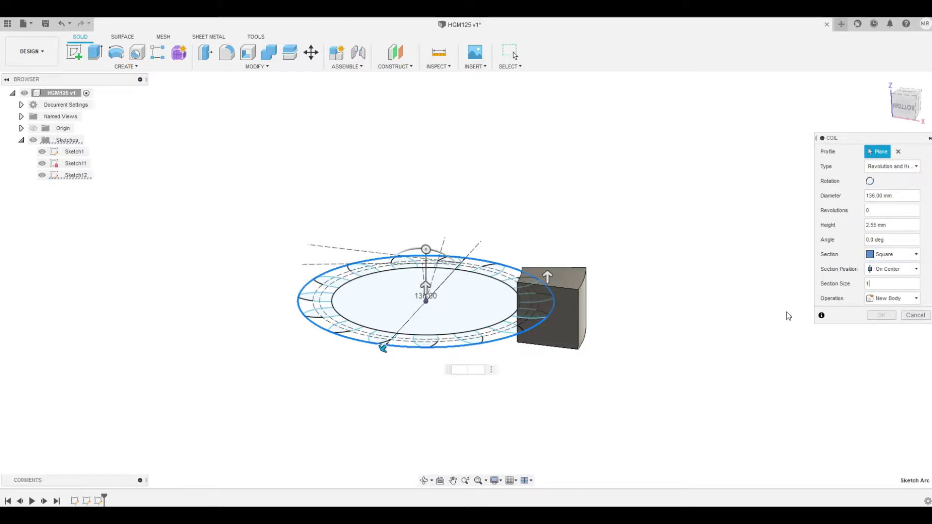
pyautogui.keyDown('shift'); pyautogui.moveTo(626, 344); pyautogui.dragTo(501, 359, button='middle'); pyautogui.keyUp('shift')
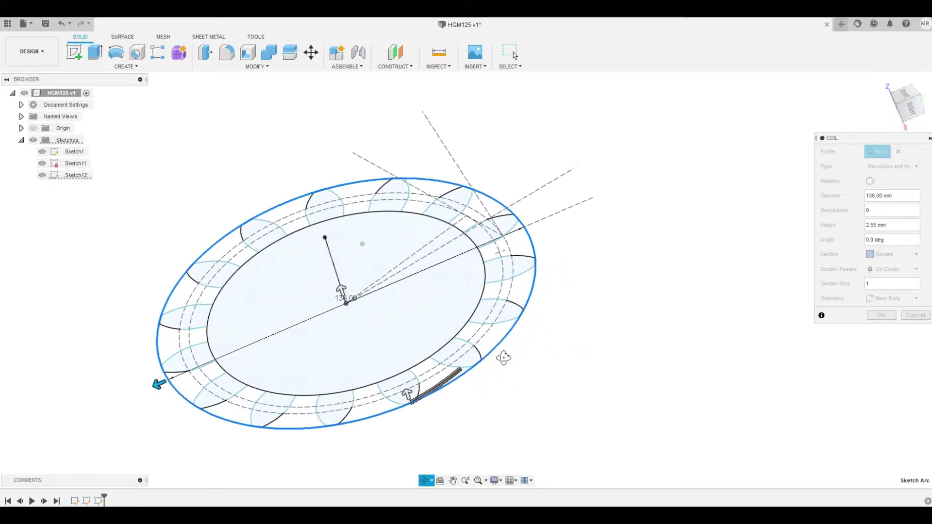
pyautogui.keyDown('shift'); pyautogui.moveTo(501, 358); pyautogui.dragTo(491, 343, button='middle'); pyautogui.keyUp('shift')
# - Set the coil height to 30 mm and revolutions to 0.1
pyautogui.click(893, 212)
pyautogui.write('.2')
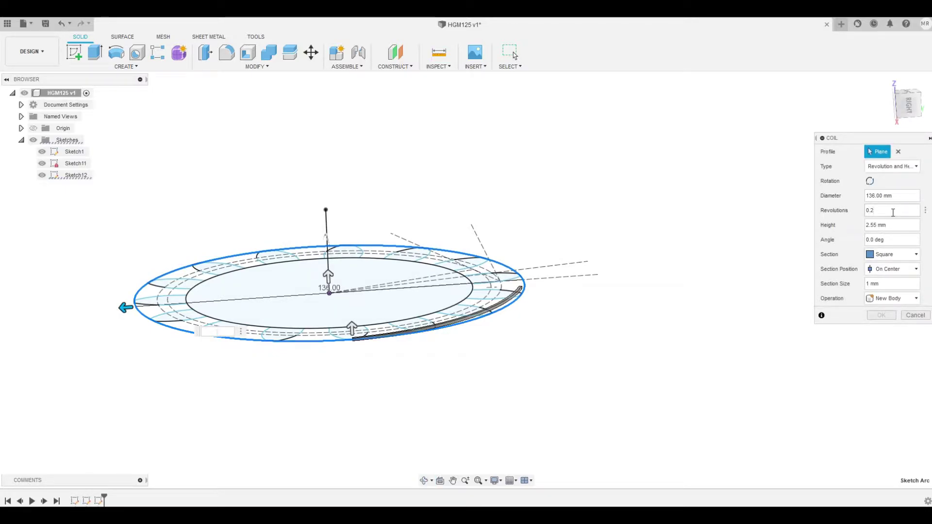
pyautogui.doubleClick(872, 226)
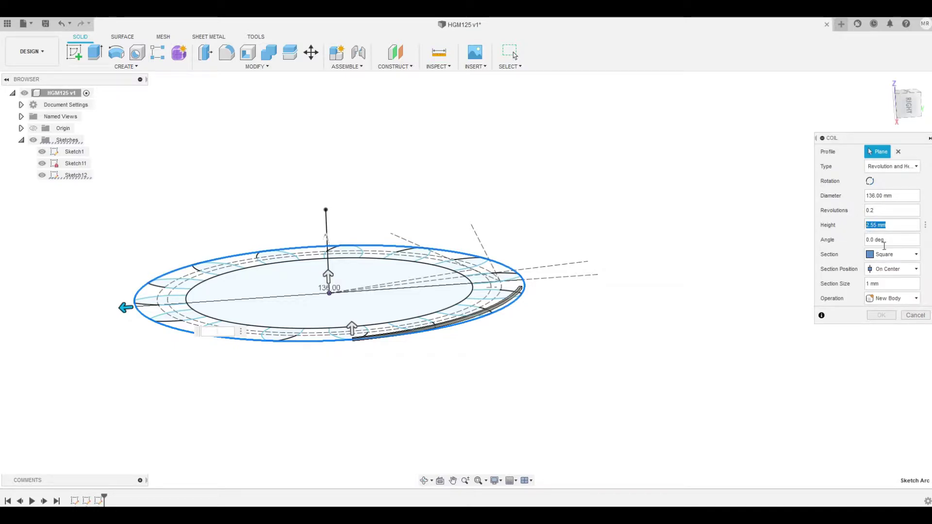
pyautogui.write('30')
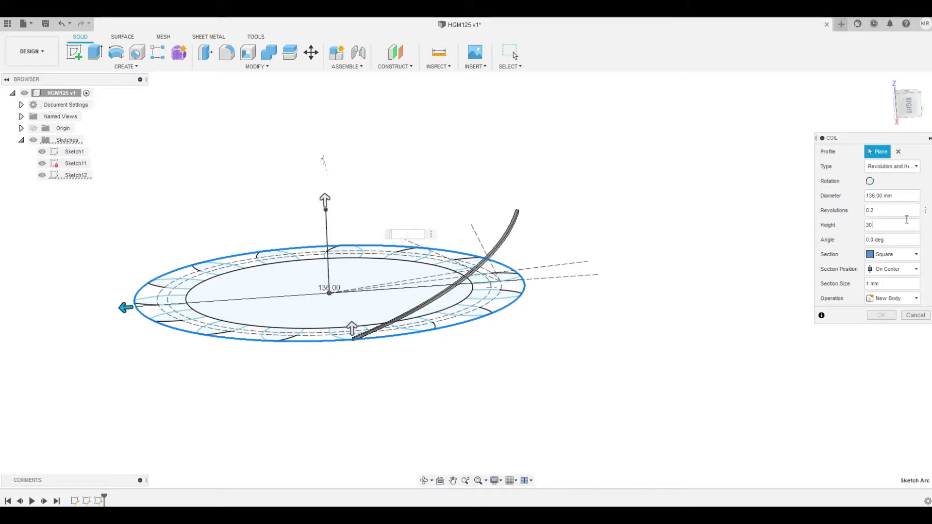
pyautogui.doubleClick(869, 211)
pyautogui.press('BackSpace')
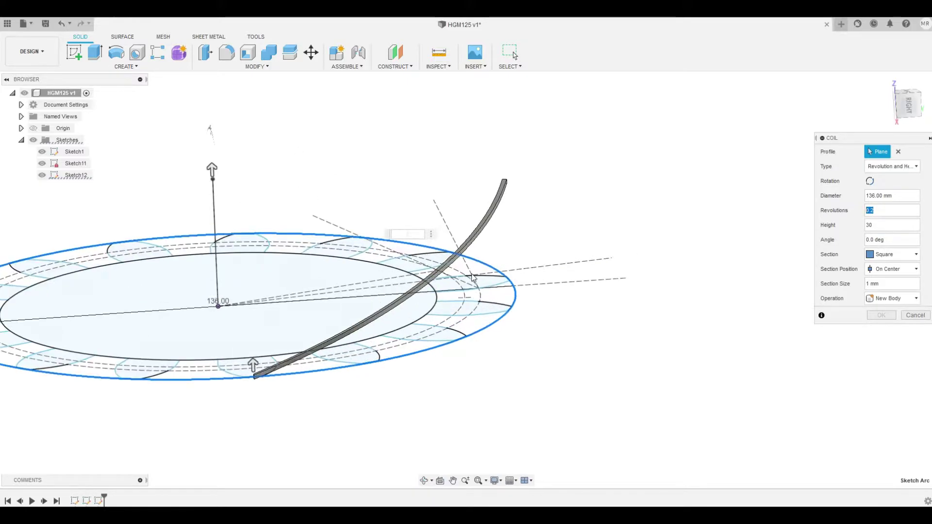
pyautogui.keyDown('shift'); pyautogui.moveTo(466, 291); pyautogui.dragTo(415, 286, button='middle'); pyautogui.keyUp('shift')
pyautogui.moveTo(890, 195)
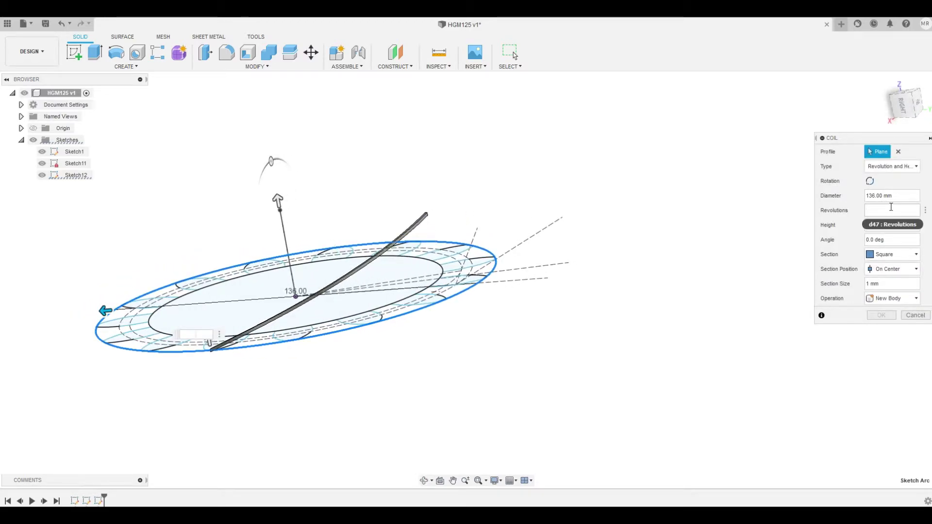
pyautogui.write('0.1')
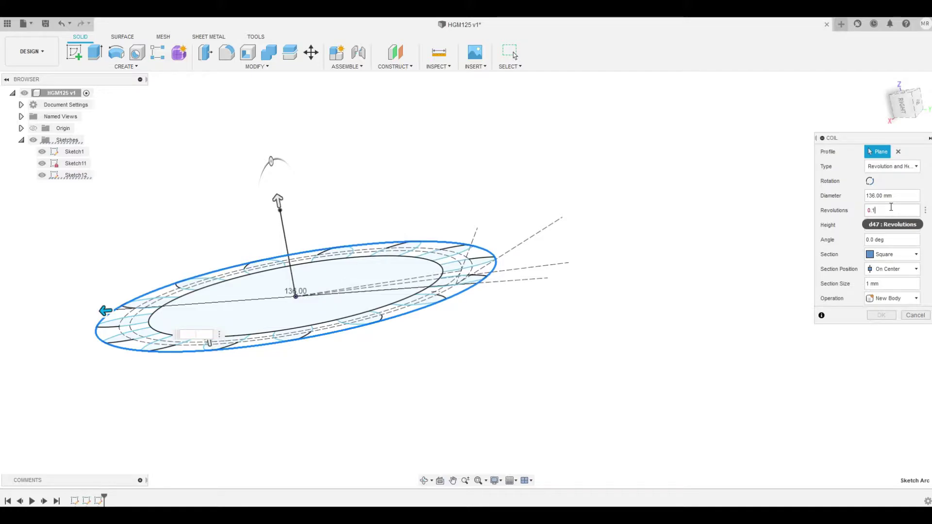
# - Commit the 136 mm coil diameter and create the coil body
pyautogui.keyDown('shift'); pyautogui.moveTo(384, 242); pyautogui.dragTo(456, 266, button='middle'); pyautogui.keyUp('shift')
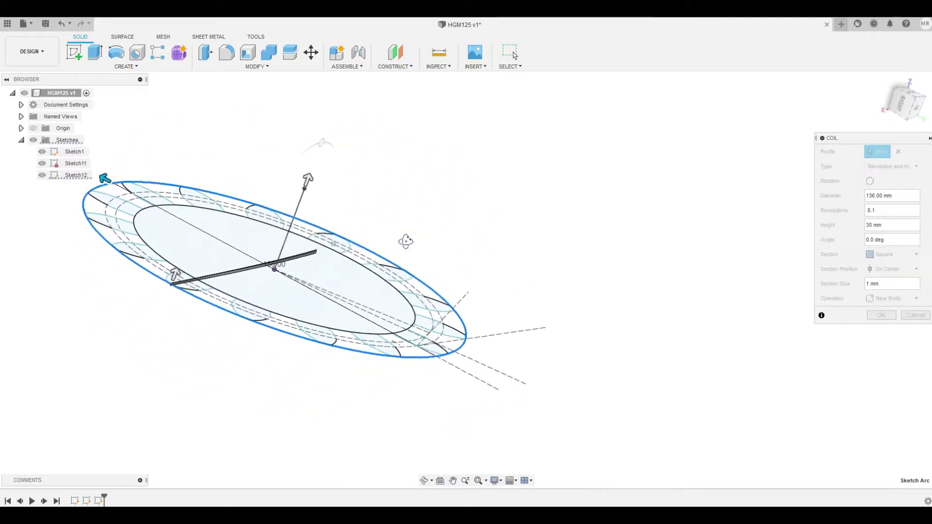
pyautogui.keyDown('shift'); pyautogui.moveTo(456, 267); pyautogui.dragTo(439, 262, button='middle'); pyautogui.keyUp('shift')
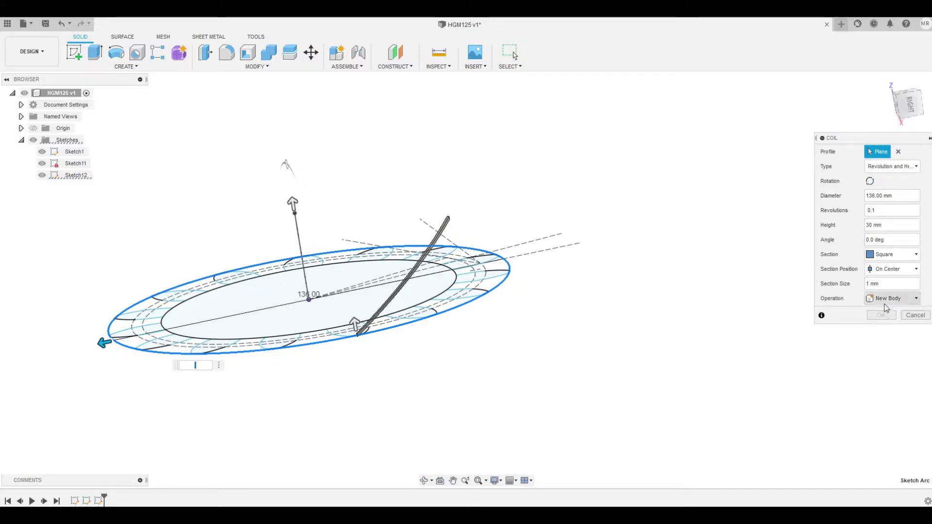
pyautogui.write('136')
pyautogui.press('Return')
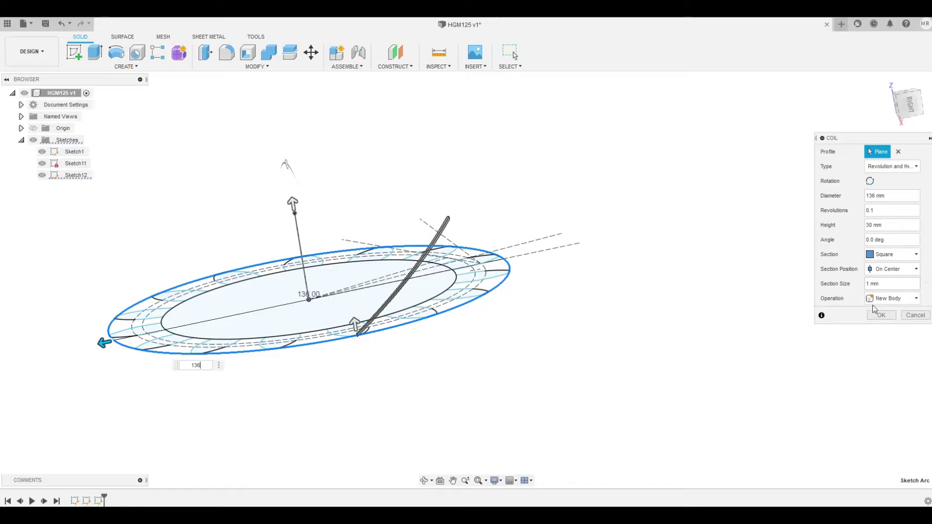
pyautogui.click(882, 316)
pyautogui.moveTo(583, 311)
pyautogui.keyDown('shift'); pyautogui.mouseDown(button='middle')
pyautogui.moveTo(411, 346)
pyautogui.moveTo(386, 373)
pyautogui.mouseUp(button='middle'); pyautogui.keyUp('shift')
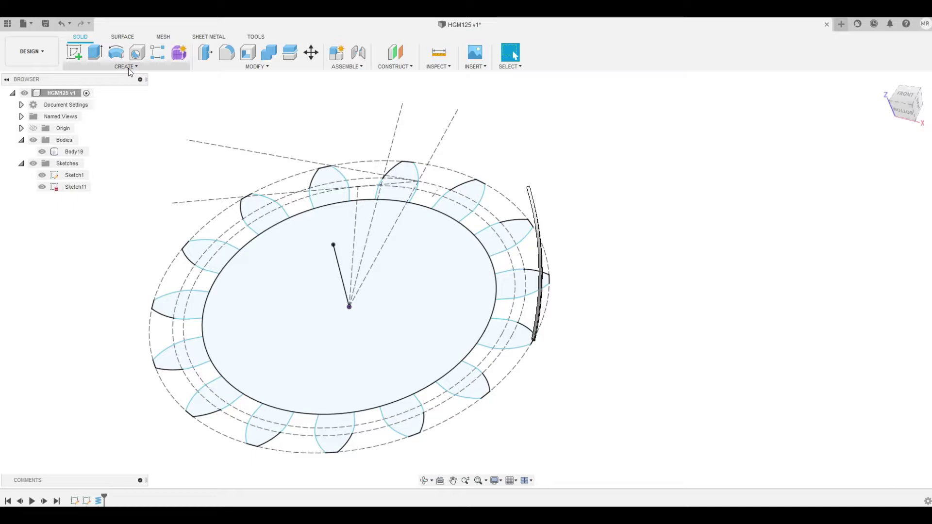
# - Pick three gear tooth profiles, then clear the selection
pyautogui.click(329, 183)
pyautogui.click(397, 180)
pyautogui.click(476, 197)
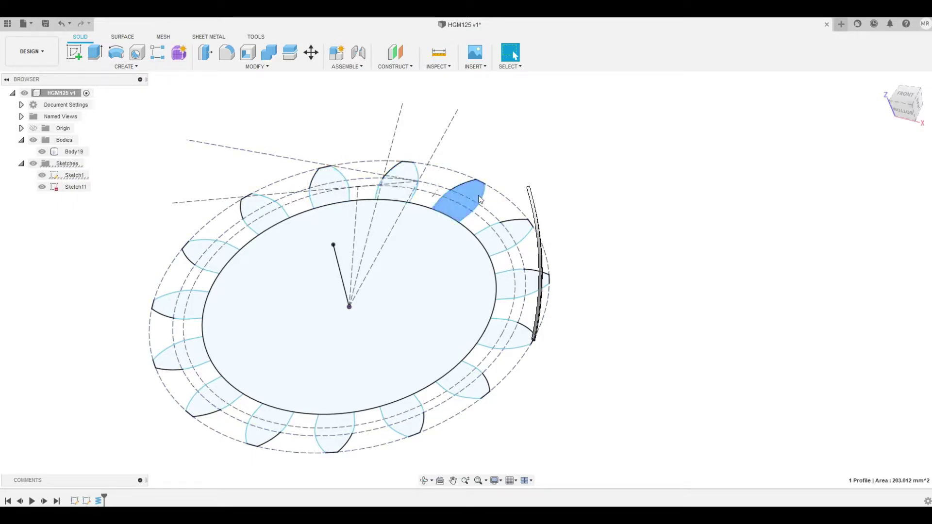
pyautogui.click(374, 125)
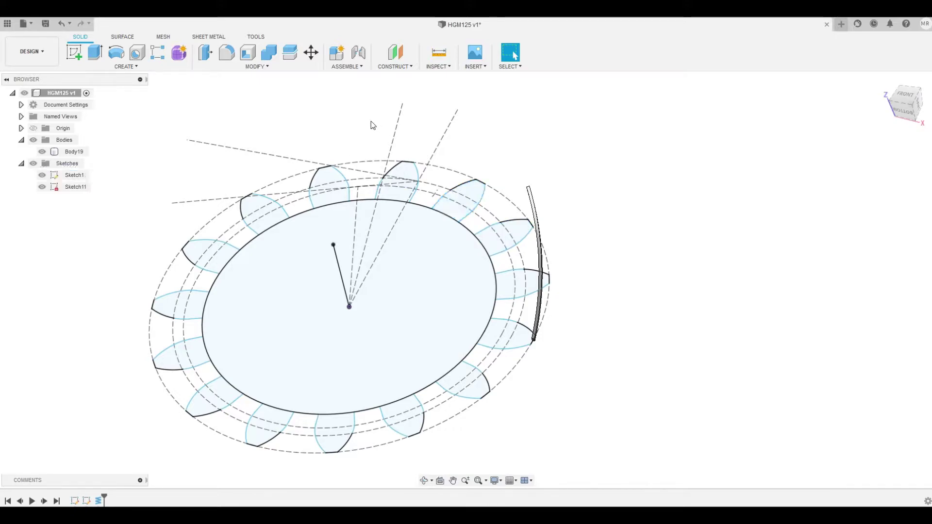
pyautogui.click(126, 67)
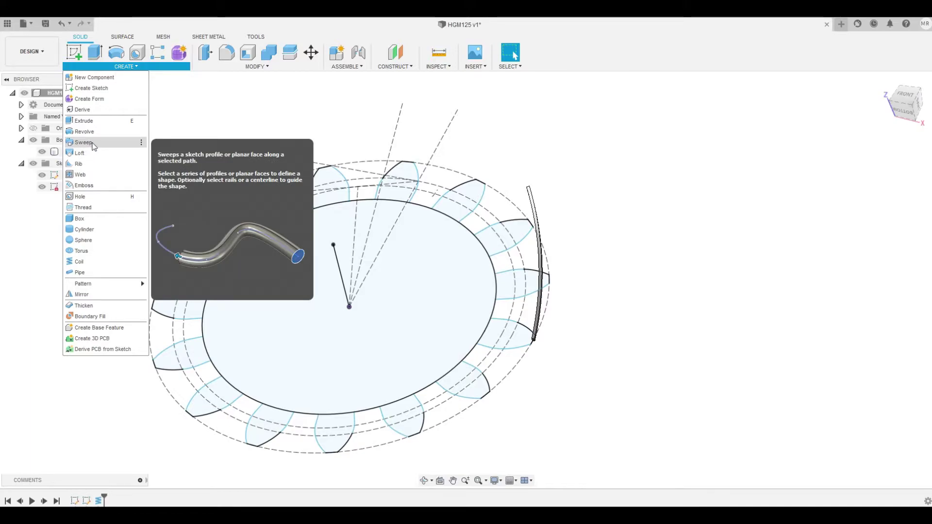
# - Start a Sweep with the central disc and six right and lower teeth as profiles
pyautogui.click(94, 143)
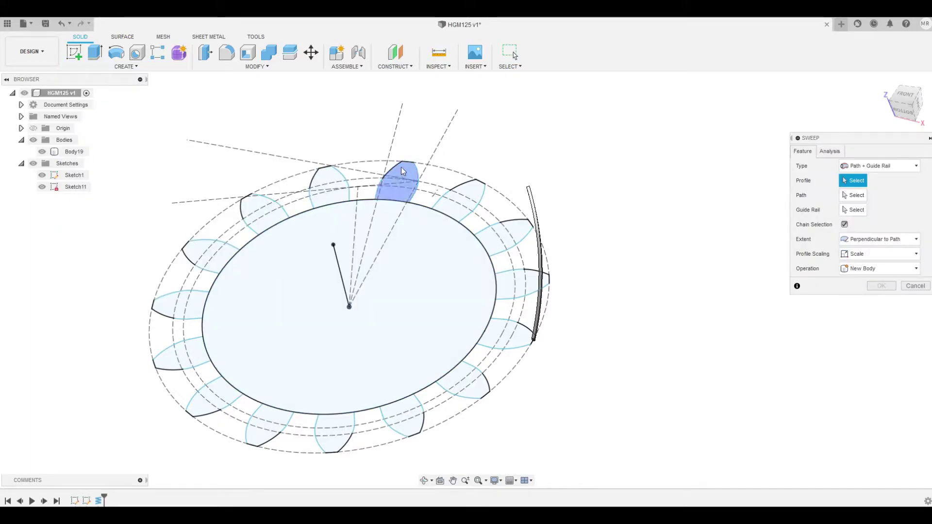
pyautogui.click(472, 200)
pyautogui.click(520, 237)
pyautogui.click(528, 281)
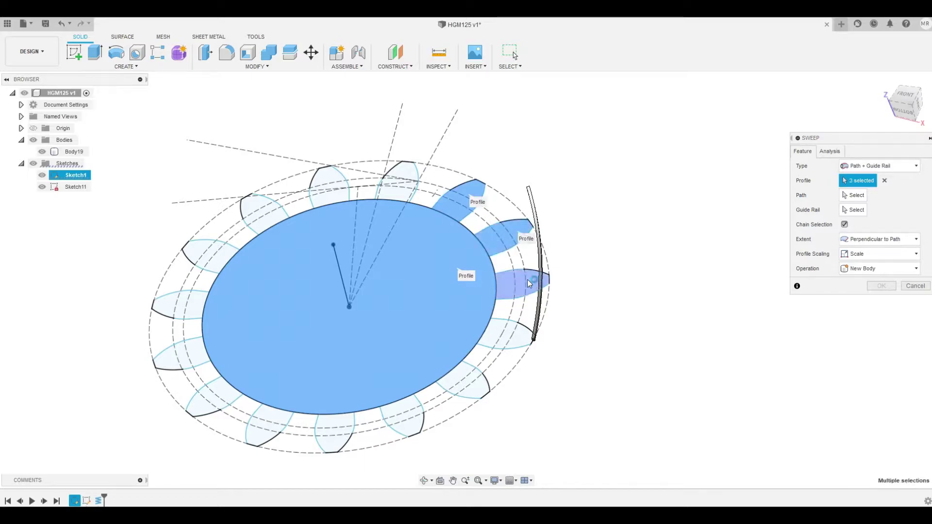
pyautogui.click(518, 344)
pyautogui.click(466, 383)
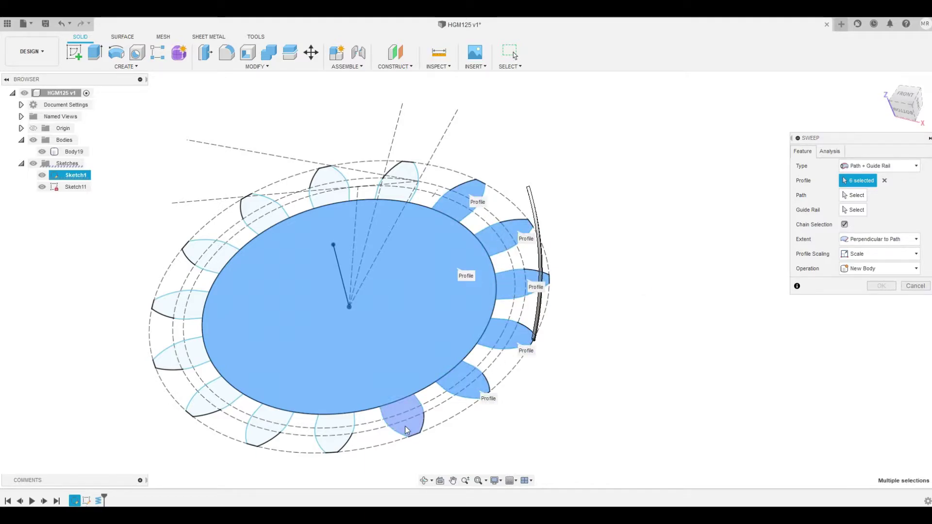
pyautogui.click(403, 418)
pyautogui.click(342, 442)
# - Add the remaining left and top tooth profiles and keep the Path + Guide Rail type
pyautogui.click(271, 428)
pyautogui.click(213, 399)
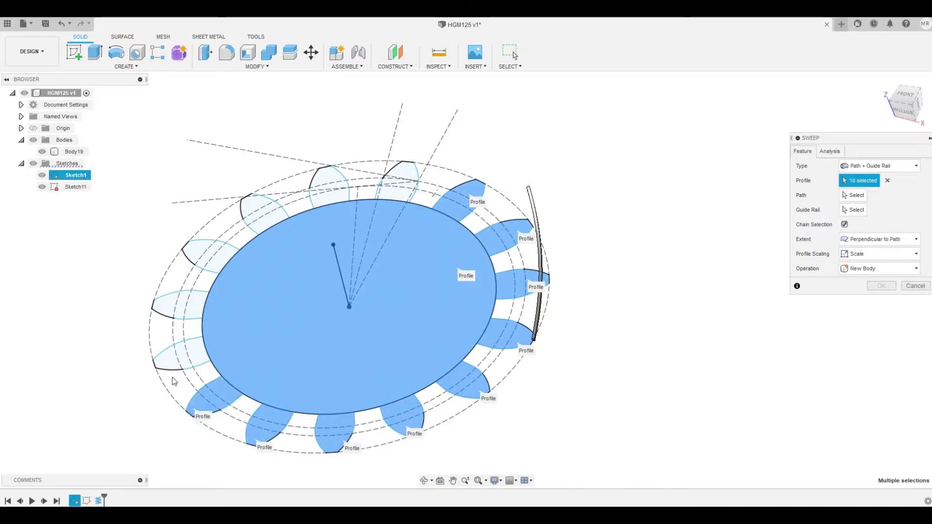
pyautogui.click(171, 368)
pyautogui.click(164, 301)
pyautogui.click(197, 249)
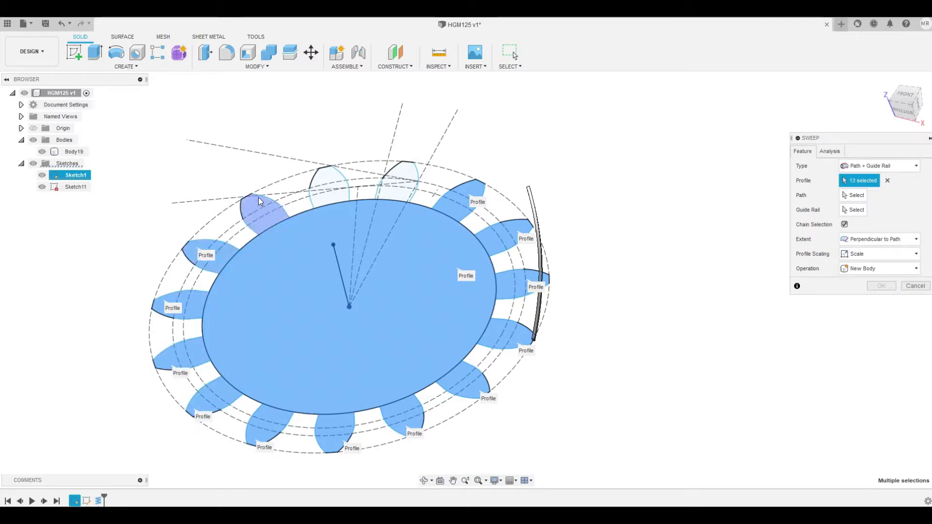
pyautogui.click(327, 184)
pyautogui.click(397, 184)
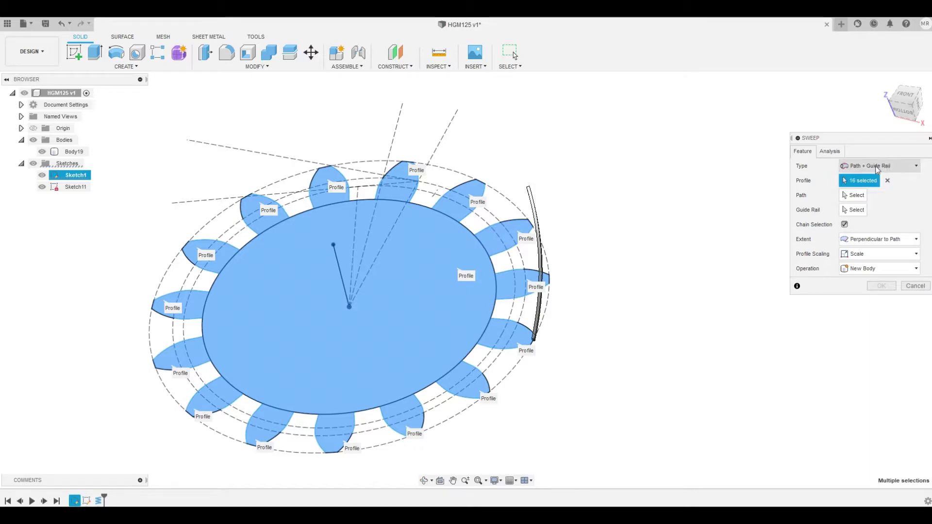
pyautogui.click(900, 165)
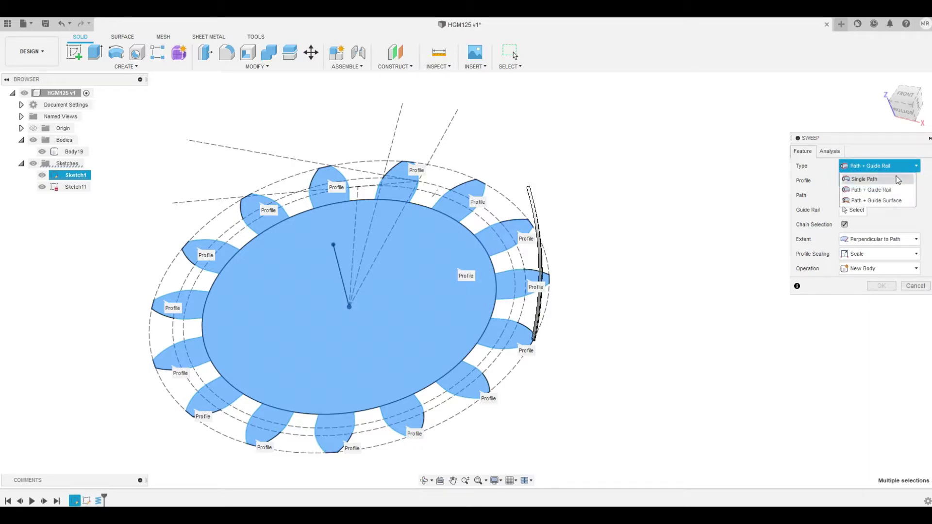
pyautogui.click(887, 190)
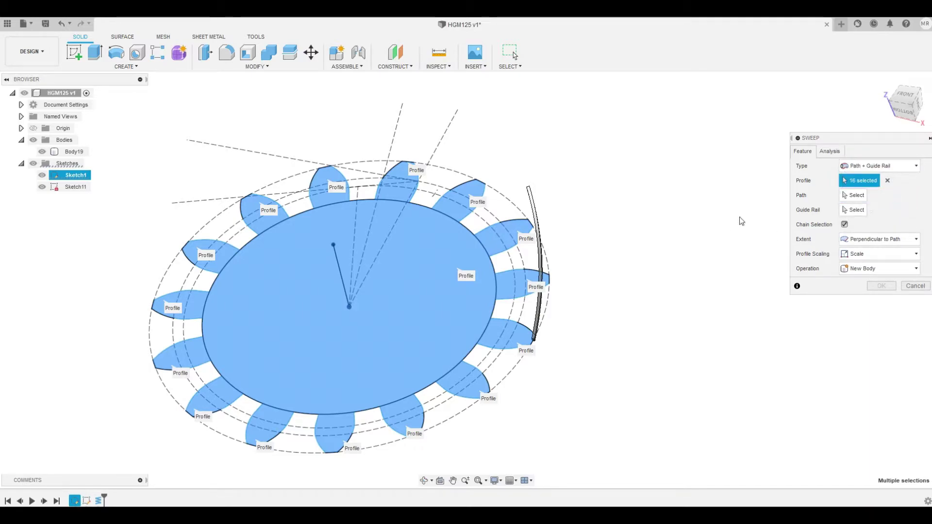
# - Set the coil curve as the sweep path
pyautogui.click(857, 197)
pyautogui.moveTo(508, 370)
pyautogui.keyDown('shift'); pyautogui.mouseDown(button='middle')
pyautogui.moveTo(412, 369)
pyautogui.moveTo(460, 345)
pyautogui.moveTo(489, 345)
pyautogui.moveTo(505, 316)
pyautogui.mouseUp(button='middle'); pyautogui.keyUp('shift')
pyautogui.scroll(3, 559, 263)
pyautogui.scroll(3, 558, 262)
pyautogui.click(558, 268)
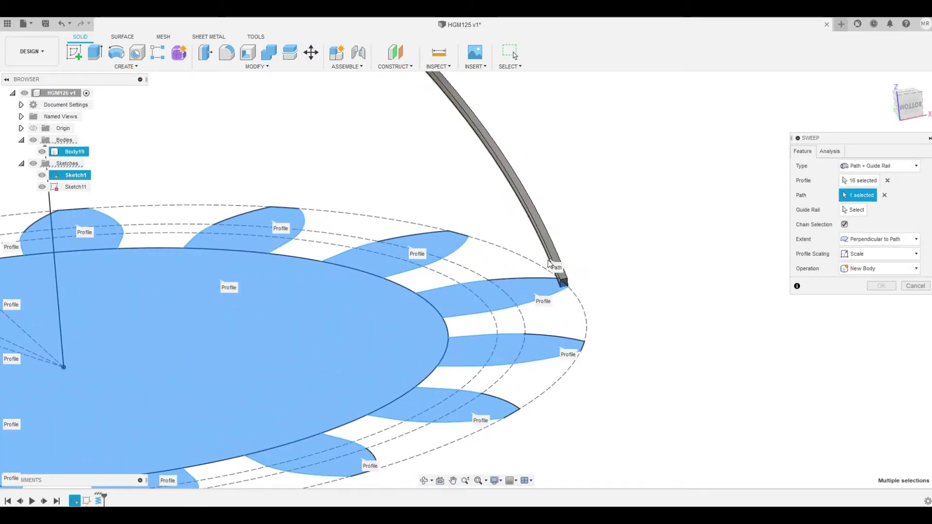
pyautogui.scroll(-2, 596, 268)
# - Use the 30 mm centre line as the guide rail to preview twisted teeth
pyautogui.click(853, 212)
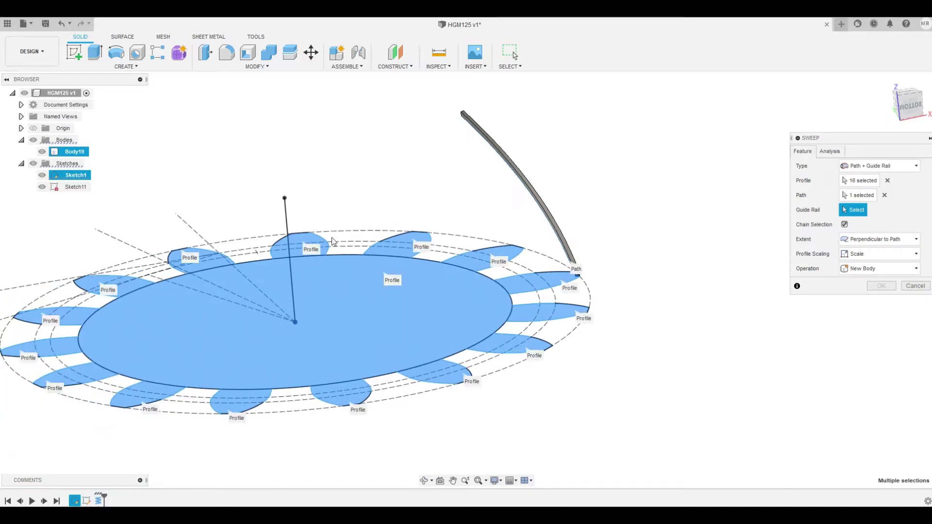
pyautogui.click(574, 280)
pyautogui.moveTo(618, 282)
pyautogui.keyDown('shift'); pyautogui.mouseDown(button='middle')
pyautogui.moveTo(521, 304)
pyautogui.moveTo(568, 222)
pyautogui.moveTo(548, 219)
pyautogui.mouseUp(button='middle'); pyautogui.keyUp('shift')
pyautogui.click(864, 284)
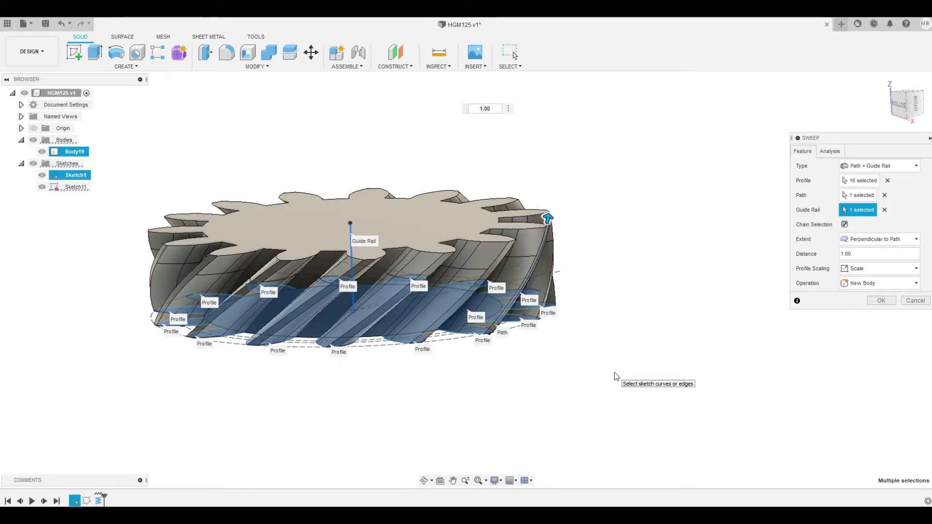
# - Set the sweep to New Body with perpendicular extent and distance 1, then confirm it
pyautogui.scroll(-3, 515, 340)
pyautogui.moveTo(468, 390)
pyautogui.keyDown('shift'); pyautogui.mouseDown(button='middle')
pyautogui.moveTo(366, 383)
pyautogui.moveTo(470, 377)
pyautogui.moveTo(512, 383)
pyautogui.moveTo(528, 402)
pyautogui.mouseUp(button='middle'); pyautogui.keyUp('shift')
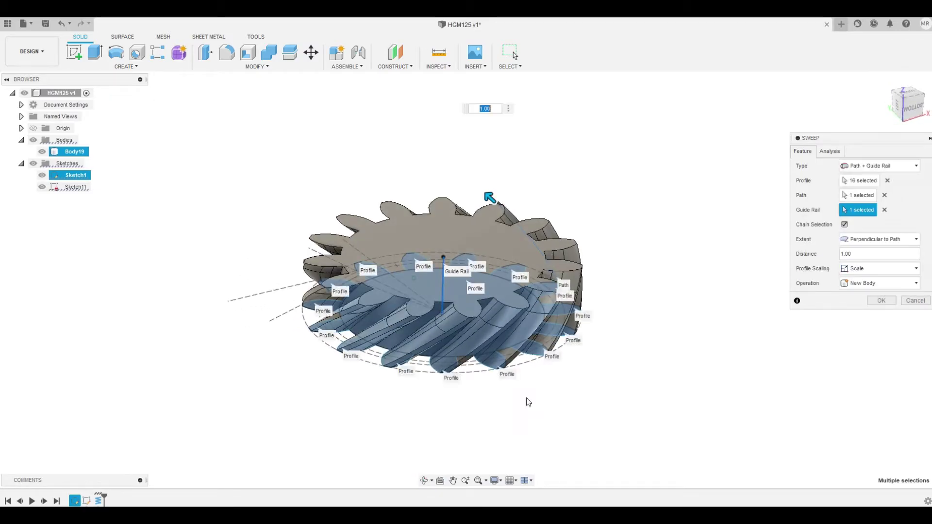
pyautogui.click(869, 239)
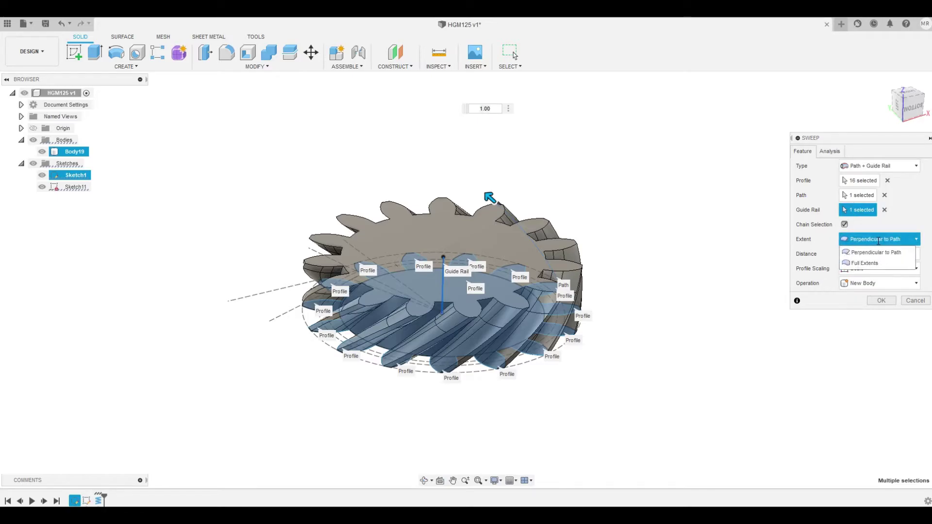
pyautogui.click(876, 253)
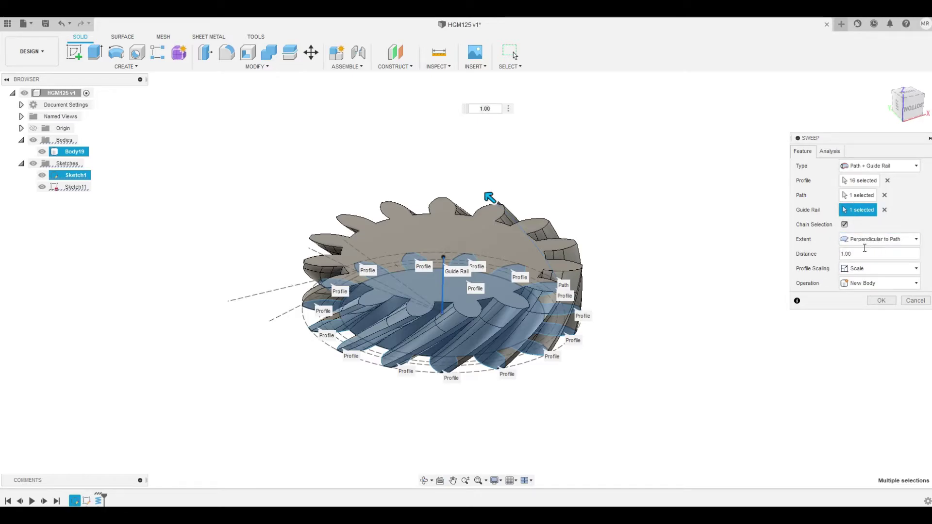
pyautogui.keyDown('shift'); pyautogui.moveTo(682, 291); pyautogui.dragTo(690, 272, button='middle'); pyautogui.keyUp('shift')
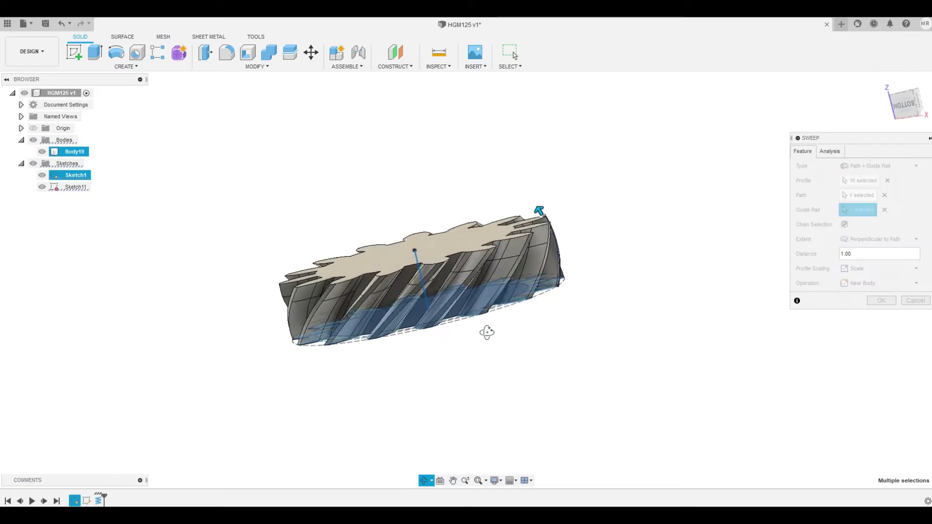
pyautogui.moveTo(866, 253); pyautogui.dragTo(840, 252)
pyautogui.write('0.5')
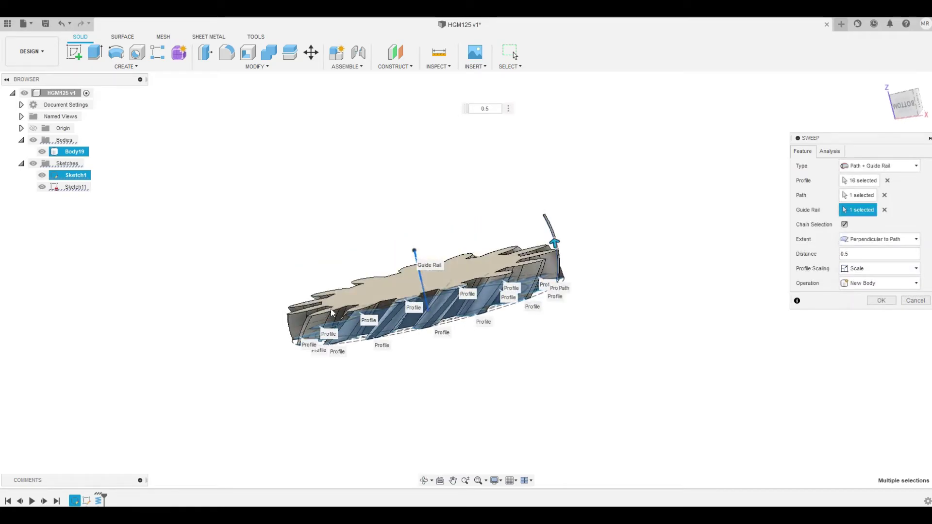
pyautogui.keyDown('shift'); pyautogui.moveTo(332, 312); pyautogui.dragTo(410, 333, button='middle'); pyautogui.keyUp('shift')
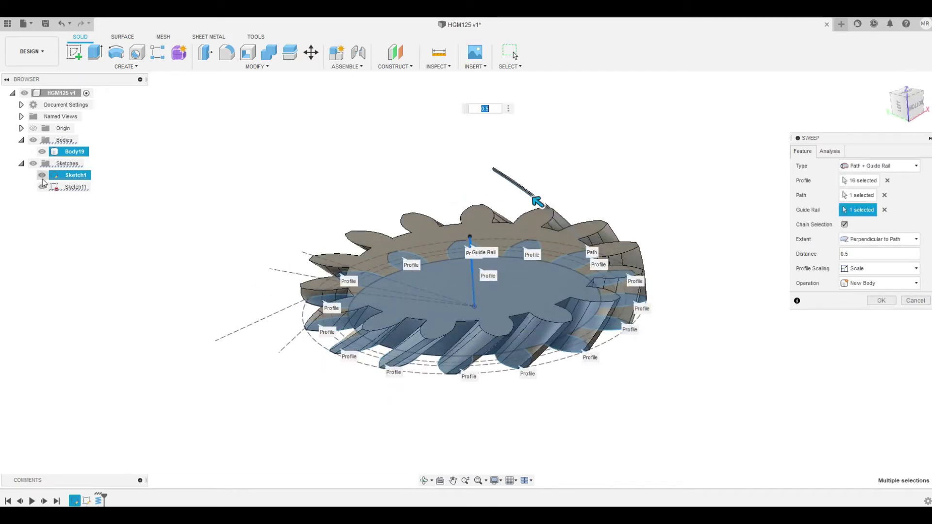
pyautogui.click(33, 163)
pyautogui.click(33, 164)
pyautogui.moveTo(451, 381)
pyautogui.keyDown('shift'); pyautogui.mouseDown(button='middle')
pyautogui.moveTo(528, 373)
pyautogui.moveTo(485, 387)
pyautogui.mouseUp(button='middle'); pyautogui.keyUp('shift')
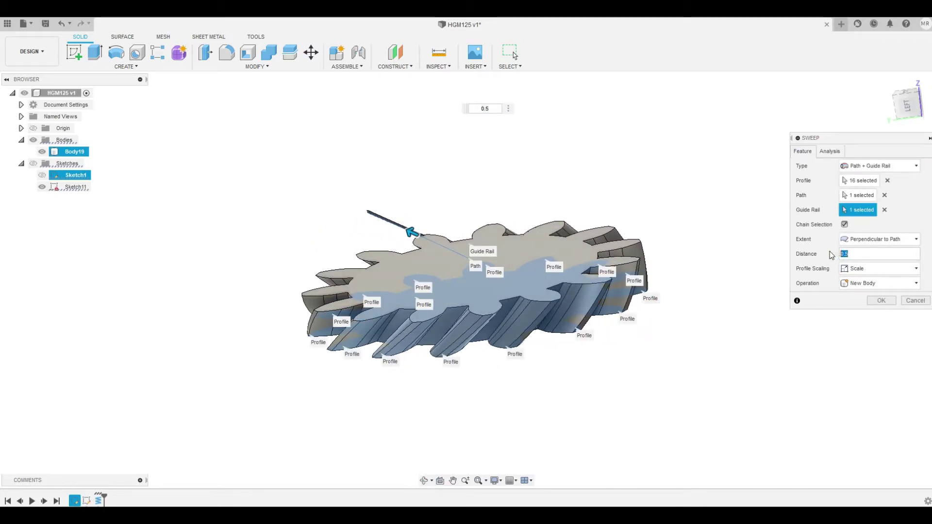
pyautogui.moveTo(879, 253)
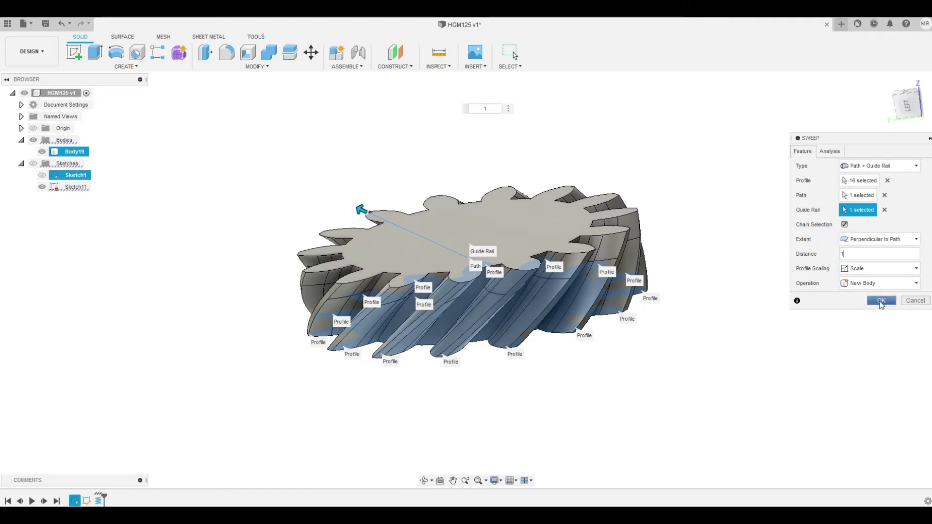
pyautogui.click(882, 301)
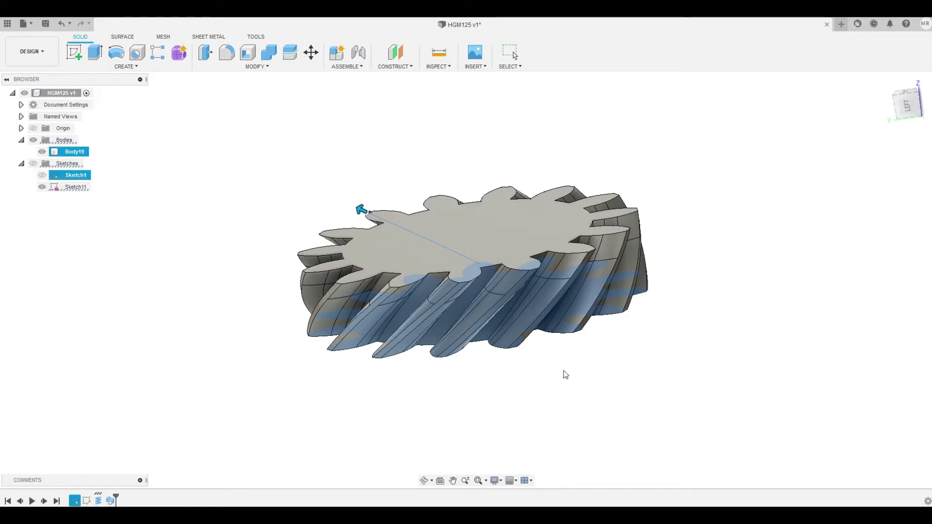
# - Hide Sketch1, select the new gear Body20 and orbit to inspect its helical teeth
pyautogui.press('Escape')
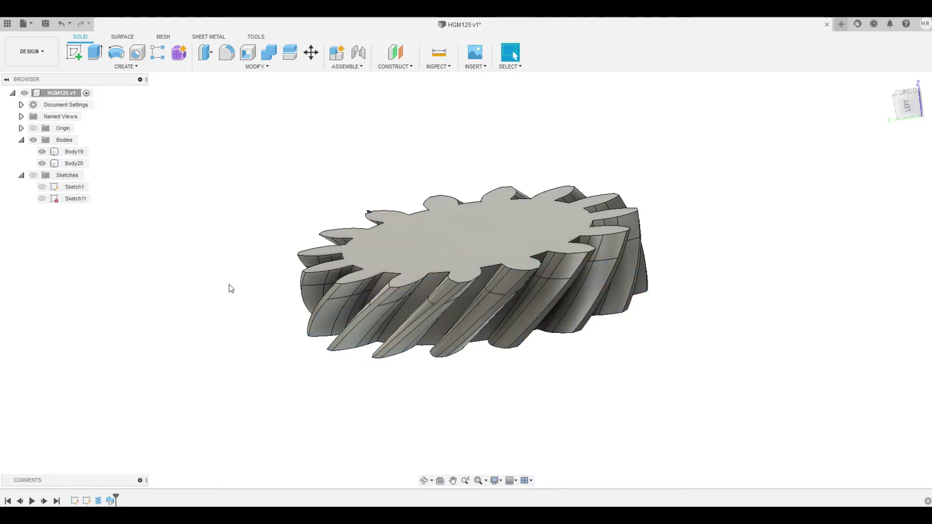
pyautogui.click(43, 188)
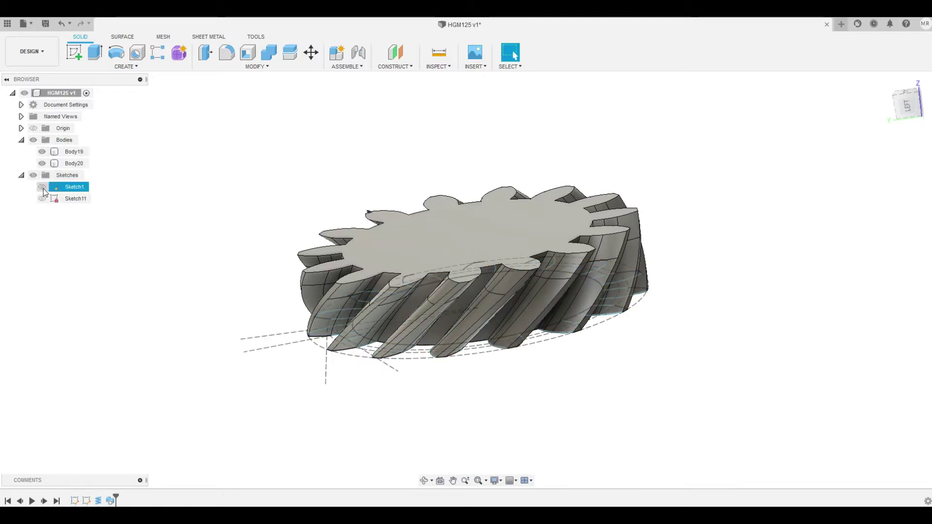
pyautogui.moveTo(181, 308)
pyautogui.keyDown('shift'); pyautogui.mouseDown(button='middle')
pyautogui.moveTo(198, 326)
pyautogui.moveTo(186, 336)
pyautogui.mouseUp(button='middle'); pyautogui.keyUp('shift')
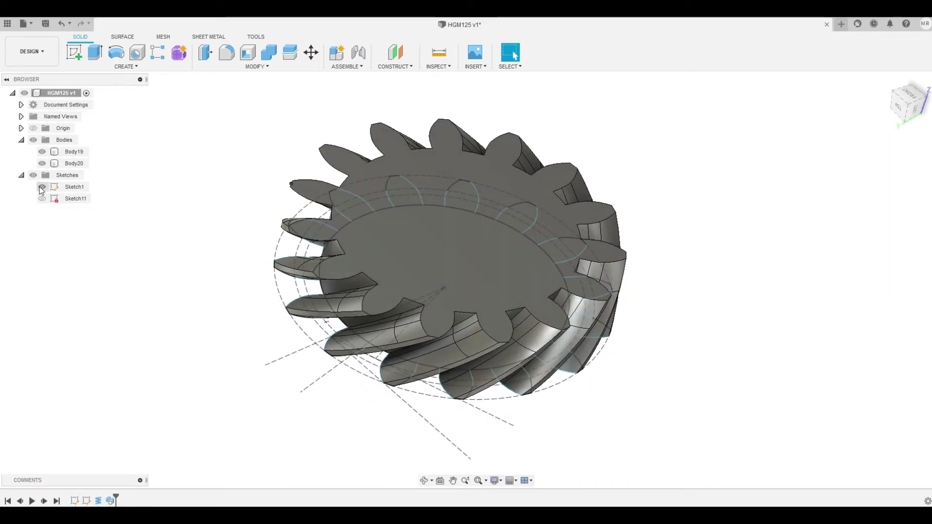
pyautogui.click(42, 187)
pyautogui.click(74, 163)
pyautogui.keyDown('shift'); pyautogui.moveTo(340, 146); pyautogui.dragTo(515, 56, button='middle'); pyautogui.keyUp('shift')
pyautogui.keyDown('shift'); pyautogui.moveTo(297, 330); pyautogui.dragTo(284, 374, button='middle'); pyautogui.keyUp('shift')
pyautogui.moveTo(289, 379)
pyautogui.keyDown('shift'); pyautogui.mouseDown(button='middle')
pyautogui.moveTo(439, 392)
pyautogui.moveTo(406, 391)
pyautogui.moveTo(398, 401)
pyautogui.moveTo(395, 345)
pyautogui.moveTo(454, 344)
pyautogui.mouseUp(button='middle'); pyautogui.keyUp('shift')
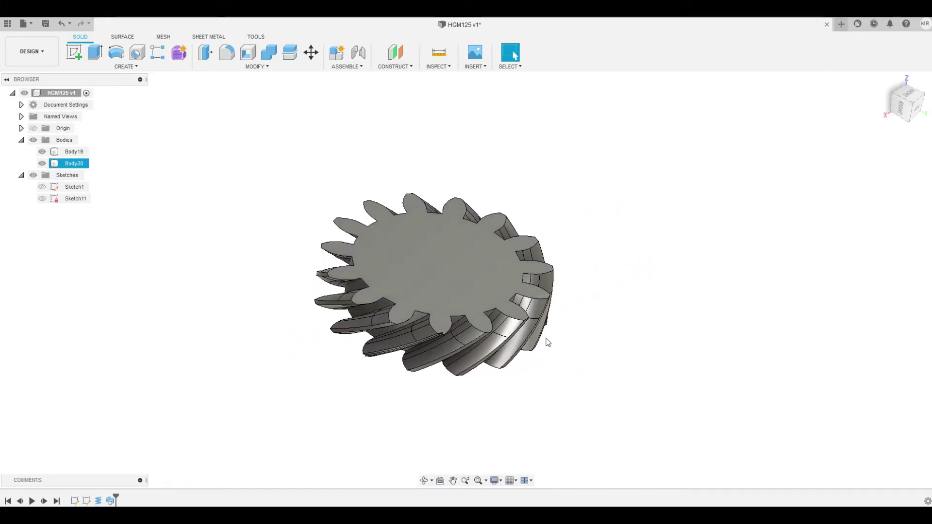
pyautogui.press('a')
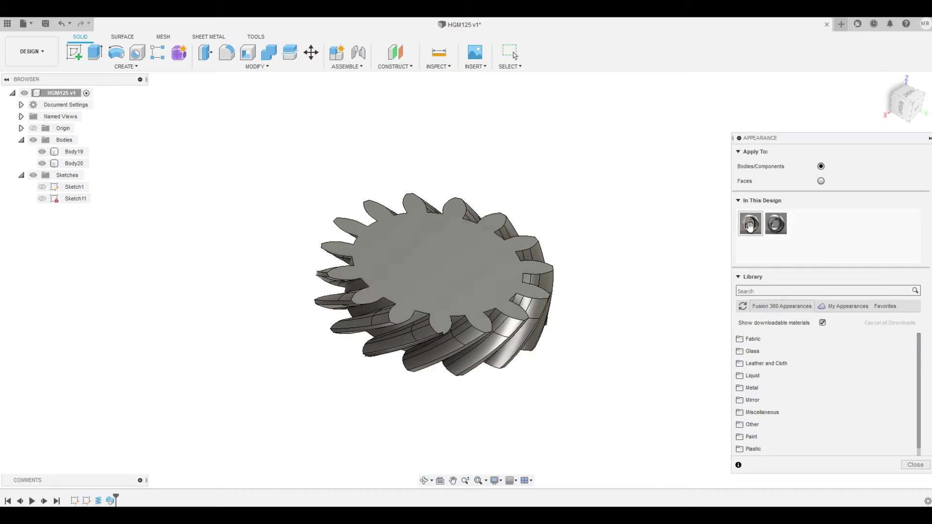
# - Drag the first In This Design swatch onto the gear and close the Appearance panel
pyautogui.moveTo(750, 225); pyautogui.dragTo(468, 270)
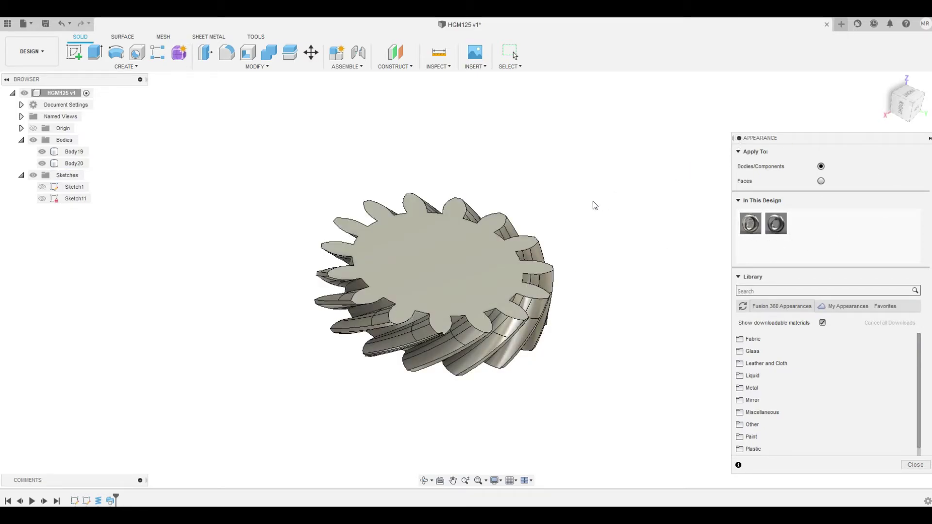
pyautogui.press('Escape')
pyautogui.click(487, 265)
pyautogui.moveTo(487, 264)
pyautogui.keyDown('shift'); pyautogui.mouseDown(button='middle')
pyautogui.moveTo(482, 285)
pyautogui.moveTo(474, 264)
pyautogui.moveTo(533, 262)
pyautogui.moveTo(701, 292)
pyautogui.moveTo(749, 327)
pyautogui.moveTo(677, 330)
pyautogui.moveTo(508, 366)
pyautogui.moveTo(430, 404)
pyautogui.moveTo(441, 386)
pyautogui.mouseUp(button='middle'); pyautogui.keyUp('shift')
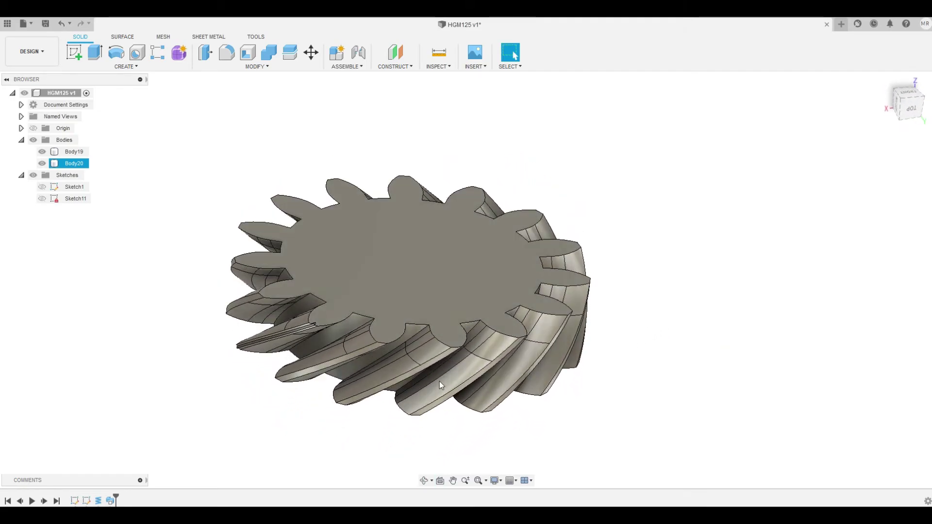
pyautogui.moveTo(434, 332)
pyautogui.keyDown('shift'); pyautogui.mouseDown(button='middle')
pyautogui.moveTo(385, 319)
pyautogui.moveTo(379, 369)
pyautogui.moveTo(427, 376)
pyautogui.moveTo(462, 366)
pyautogui.moveTo(456, 308)
pyautogui.moveTo(465, 281)
pyautogui.moveTo(549, 312)
pyautogui.moveTo(567, 335)
pyautogui.moveTo(541, 348)
pyautogui.moveTo(577, 377)
pyautogui.moveTo(699, 345)
pyautogui.moveTo(537, 285)
pyautogui.moveTo(426, 301)
pyautogui.moveTo(418, 294)
pyautogui.mouseUp(button='middle'); pyautogui.keyUp('shift')
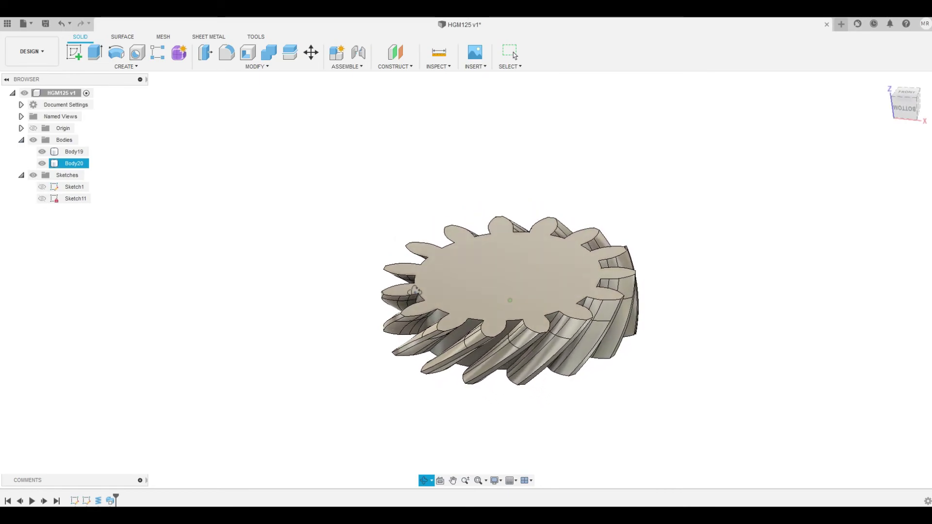
pyautogui.scroll(2, 624, 337)
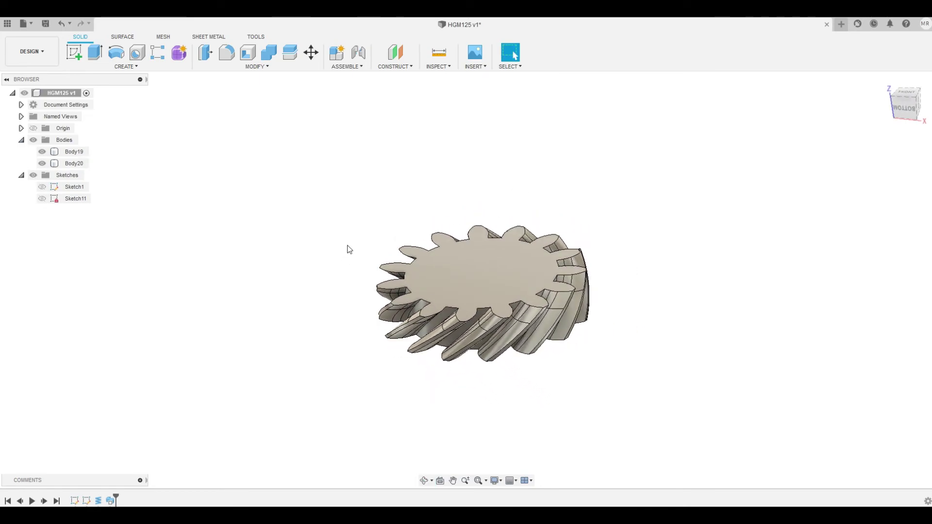